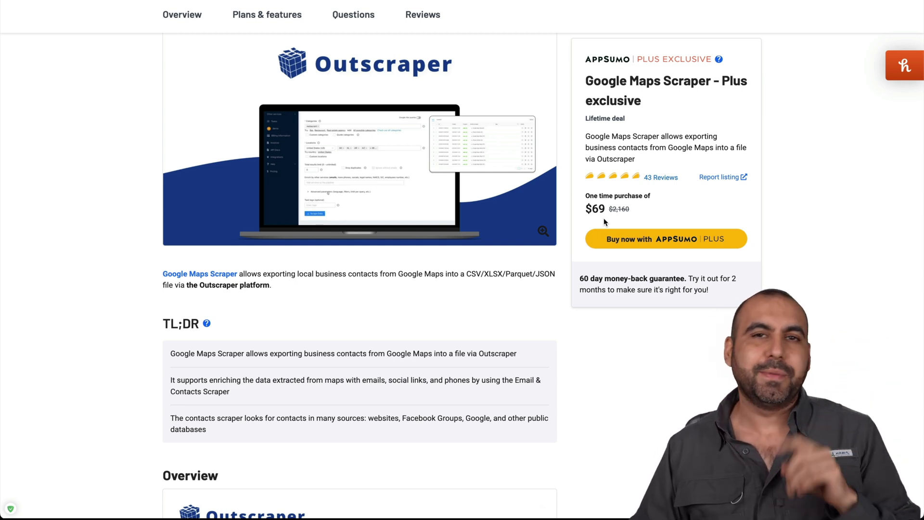
Scroll the AppSumo Google Maps Scraper deal page down to the Plans & features section.
{"action": "scroll", "coordinate": [604, 218], "scroll_direction": "down", "scroll_amount": 20}
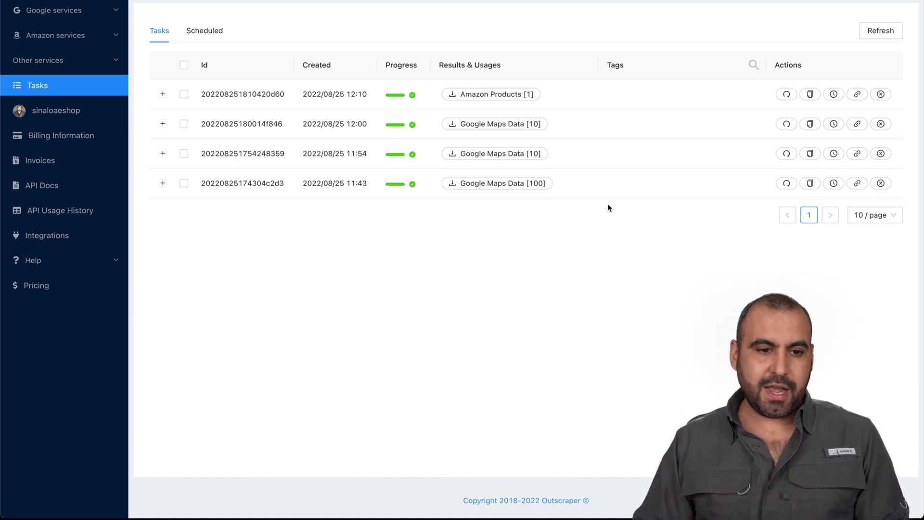
Expand Google services in the Outscraper dashboard sidebar.
{"action": "left_click", "coordinate": [77, 12]}
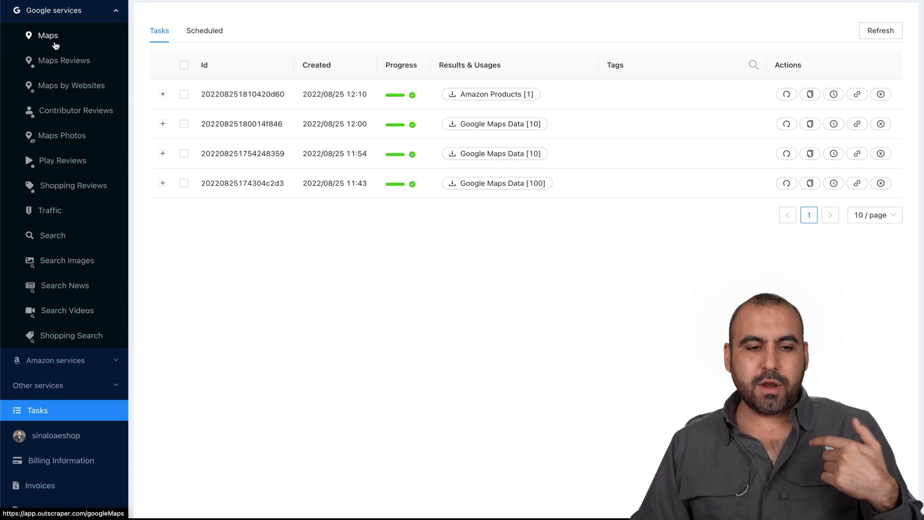
Open the Google Maps Data Scraper form and drop down its Categories list.
{"action": "left_click", "coordinate": [58, 39]}
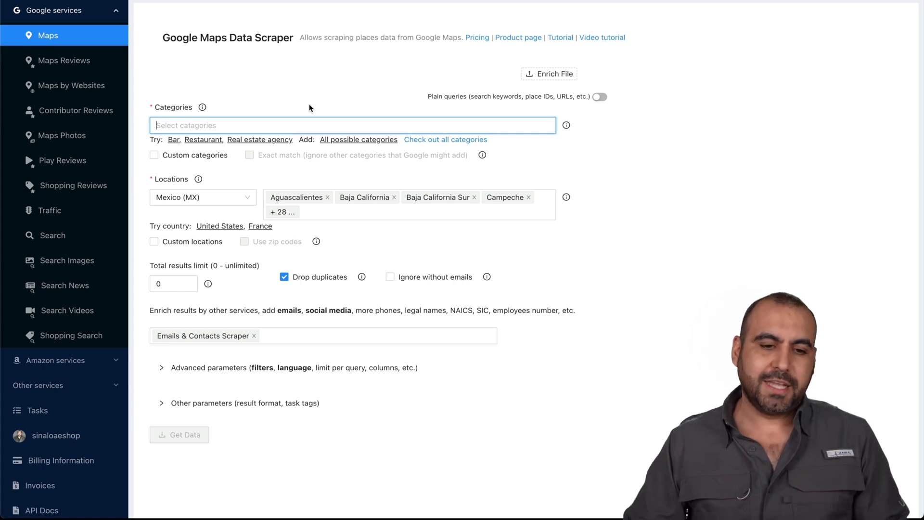
{"action": "left_click", "coordinate": [268, 128]}
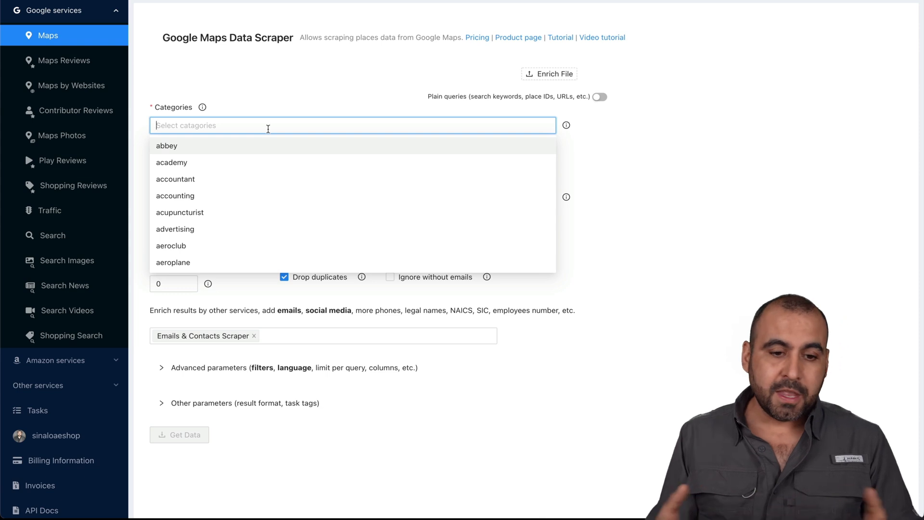
Add accountant, accounting, lawyer, abogado and abogados as the search categories.
{"action": "left_click", "coordinate": [184, 180]}
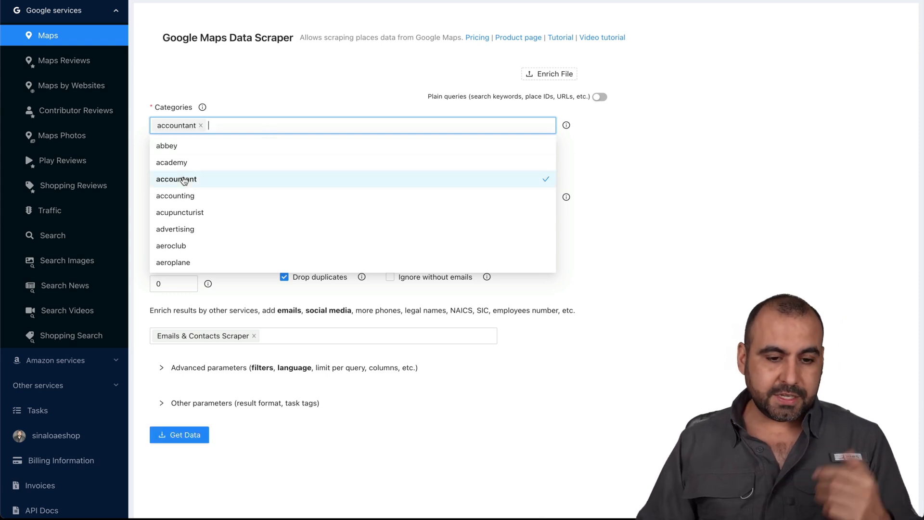
{"action": "left_click", "coordinate": [206, 196]}
{"action": "type", "text": "la"}
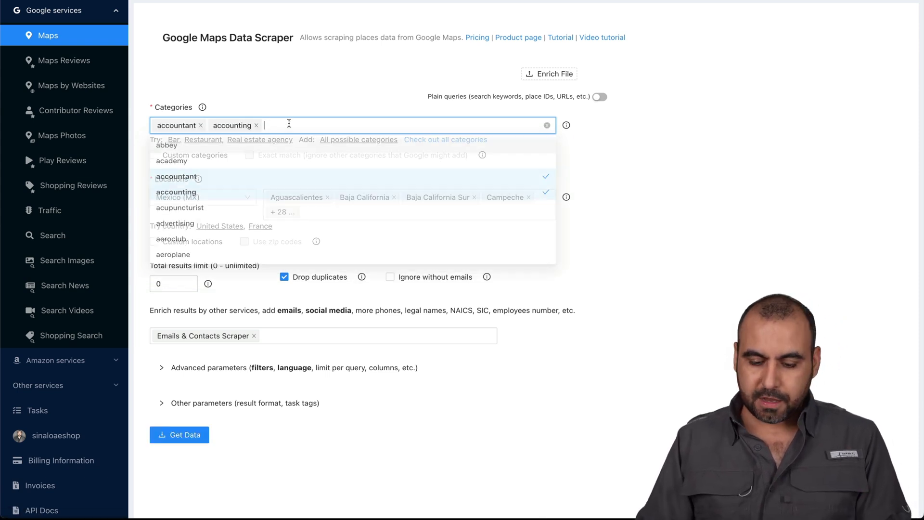
{"action": "type", "text": "wyer"}
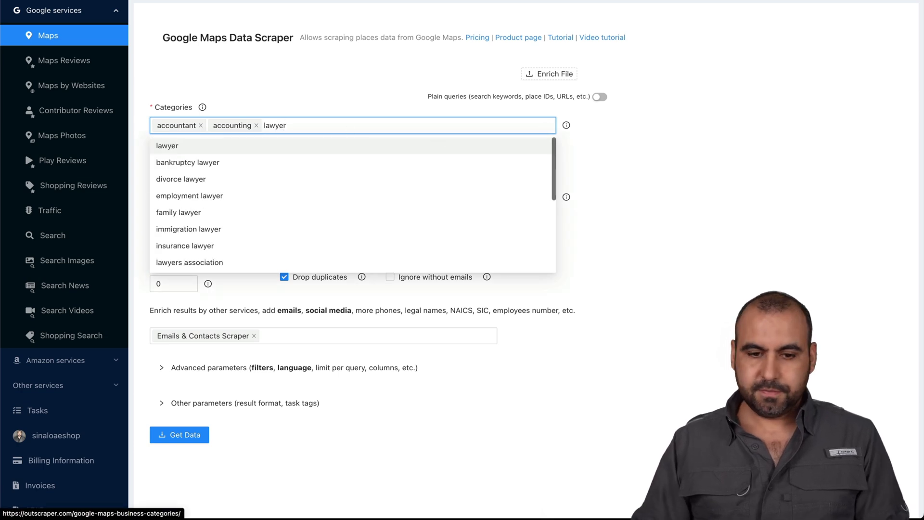
{"action": "key", "text": "Return"}
{"action": "key", "text": "Escape"}
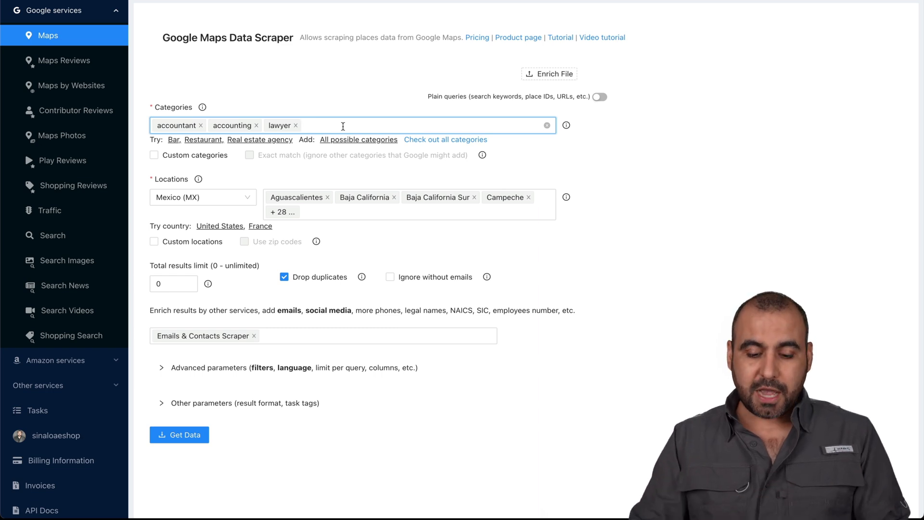
{"action": "type", "text": "abogado"}
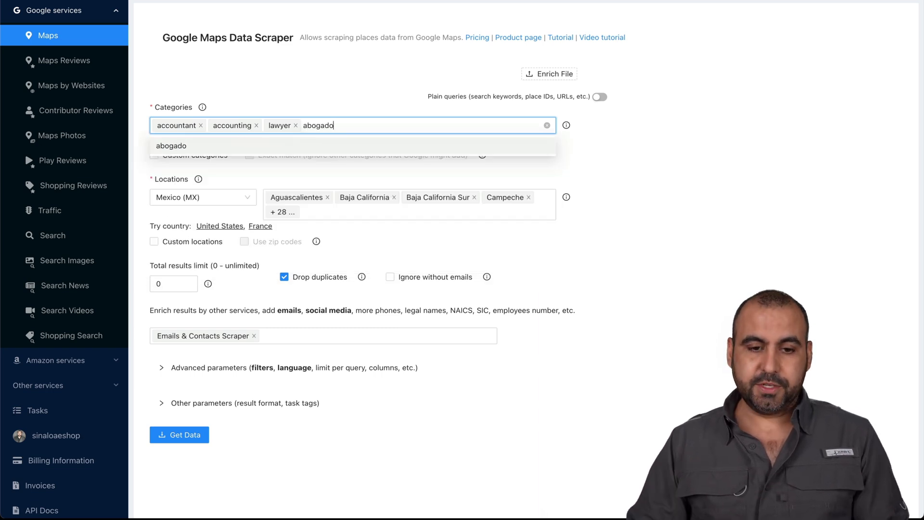
{"action": "key", "text": "Return"}
{"action": "type", "text": "a"}
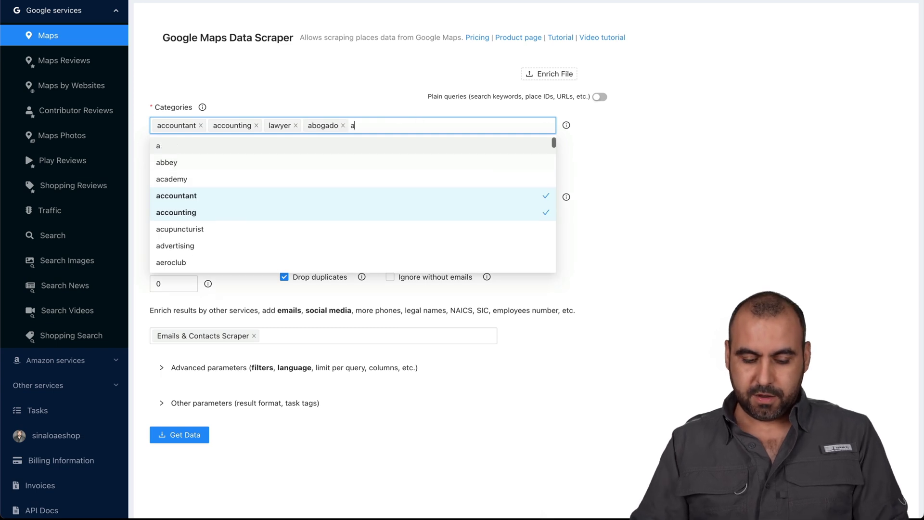
{"action": "type", "text": "bogados"}
{"action": "key", "text": "Return"}
{"action": "left_click", "coordinate": [642, 195]}
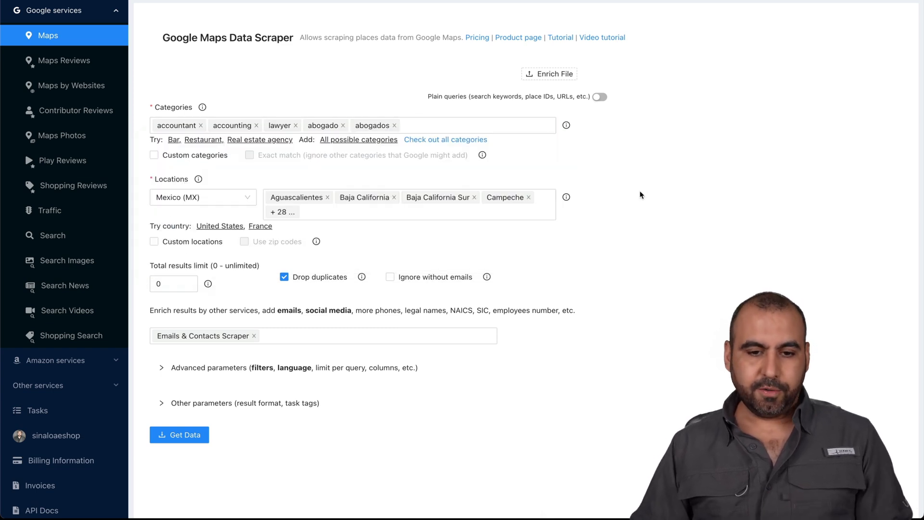
Keep Mexico (MX) as country and replace the preset states with Tijuana, Baja California.
{"action": "left_click", "coordinate": [197, 197]}
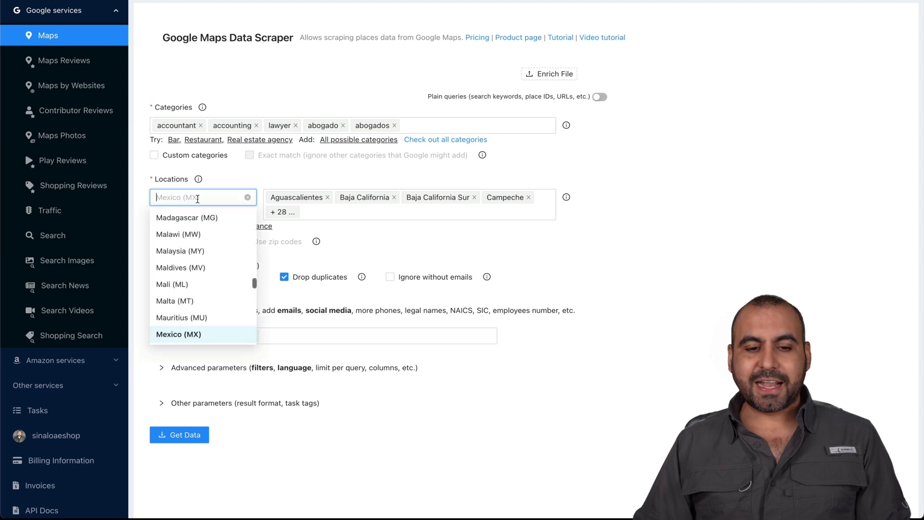
{"action": "left_click", "coordinate": [197, 334]}
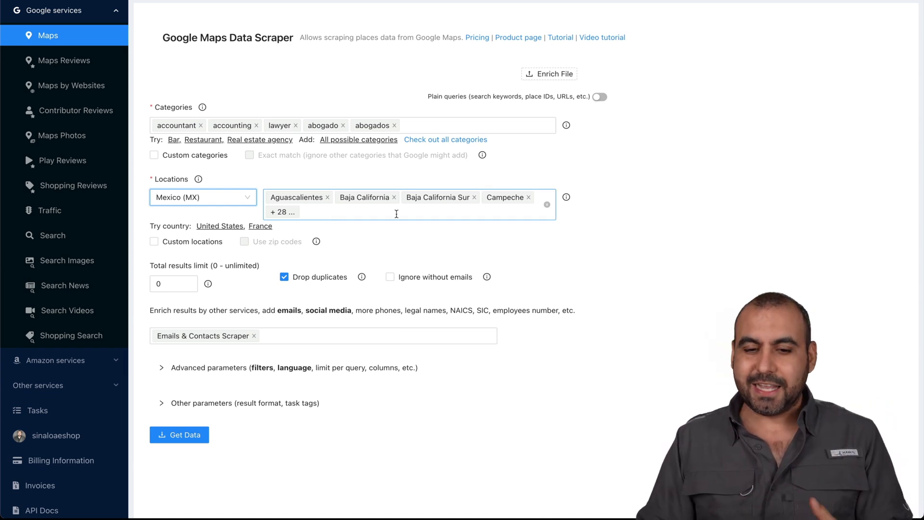
{"action": "left_click", "coordinate": [546, 204]}
{"action": "left_click", "coordinate": [475, 197]}
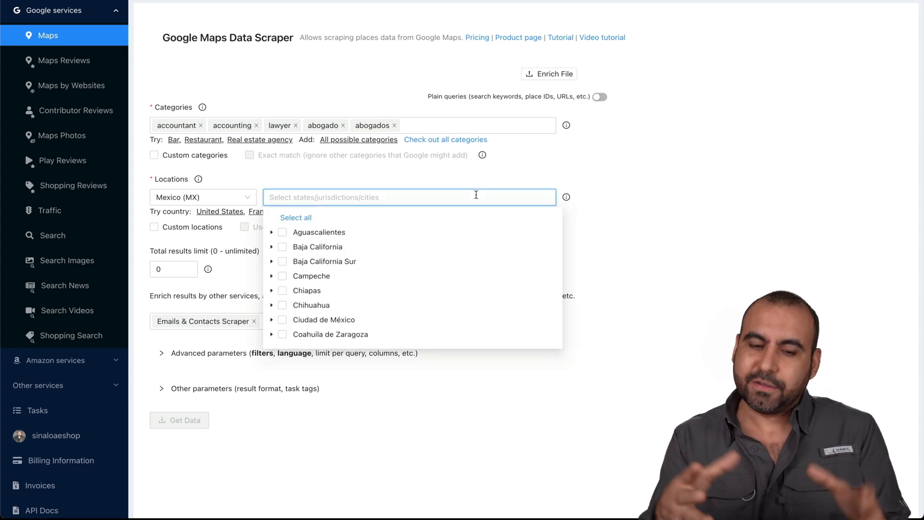
{"action": "type", "text": "tijuana"}
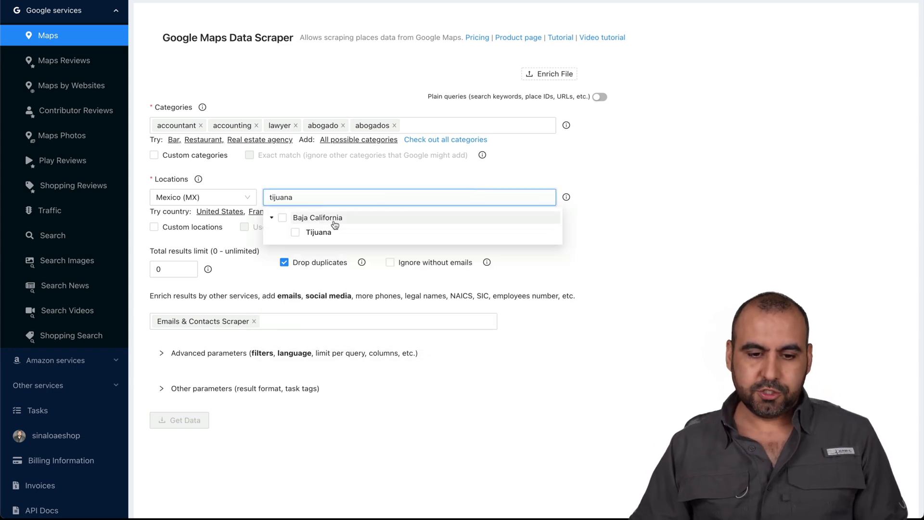
{"action": "left_click", "coordinate": [295, 233]}
{"action": "left_click", "coordinate": [619, 237]}
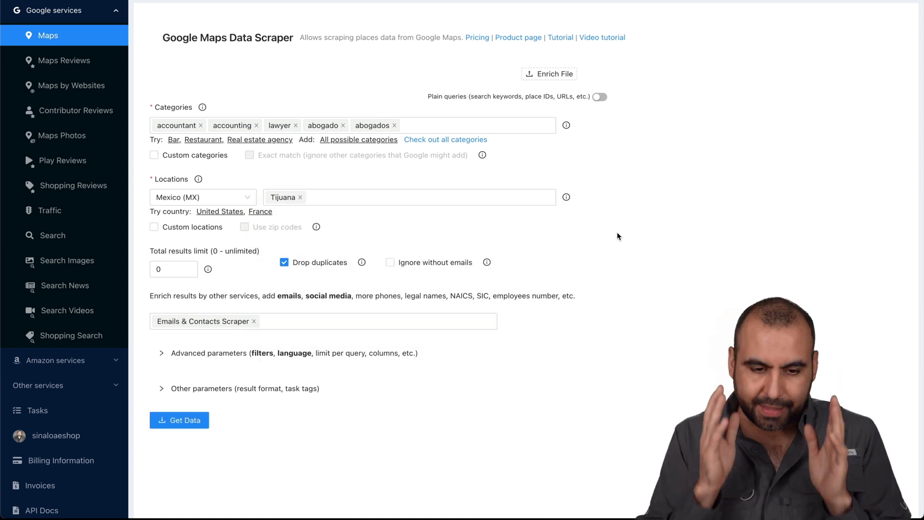
{"action": "scroll", "coordinate": [476, 262], "scroll_direction": "down", "scroll_amount": 2}
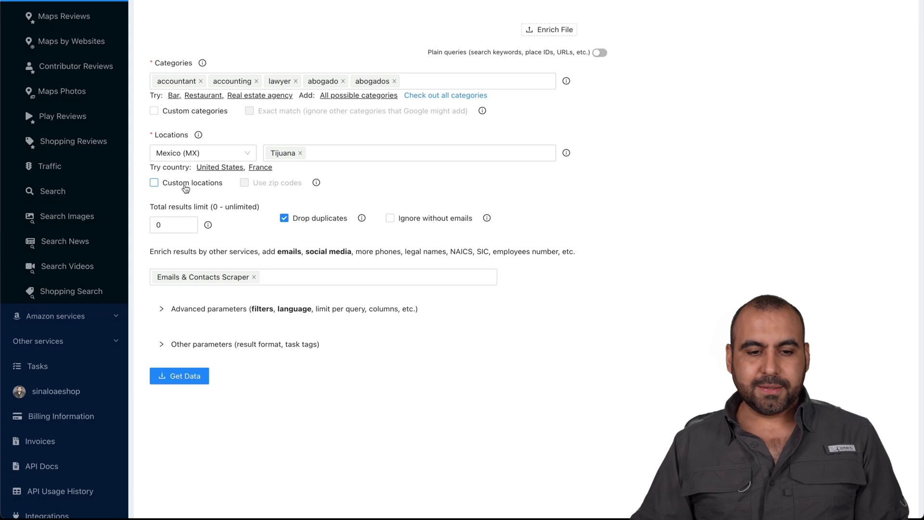
Change the total results limit from 0 to 10.
{"action": "left_click", "coordinate": [171, 225]}
{"action": "key", "text": "BackSpace"}
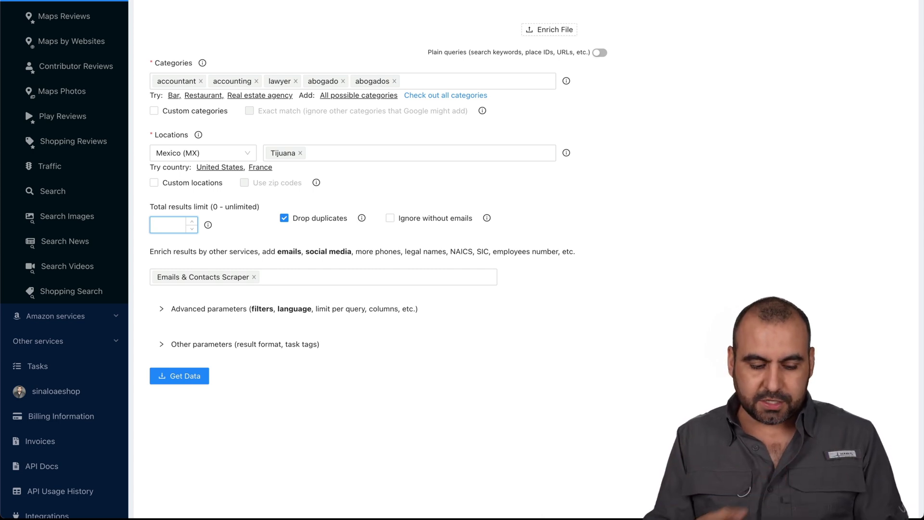
{"action": "type", "text": "10"}
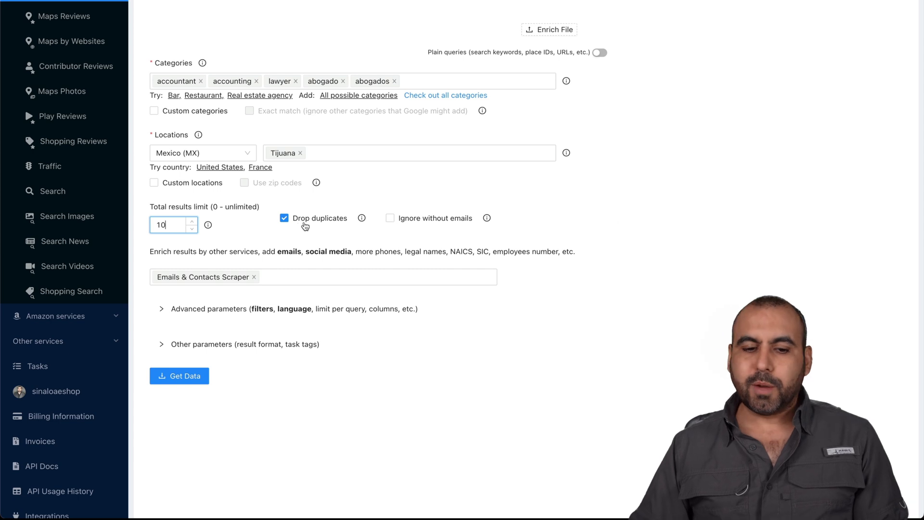
{"action": "mouse_move", "coordinate": [356, 223]}
{"action": "scroll", "coordinate": [662, 260], "scroll_direction": "down", "scroll_amount": 2}
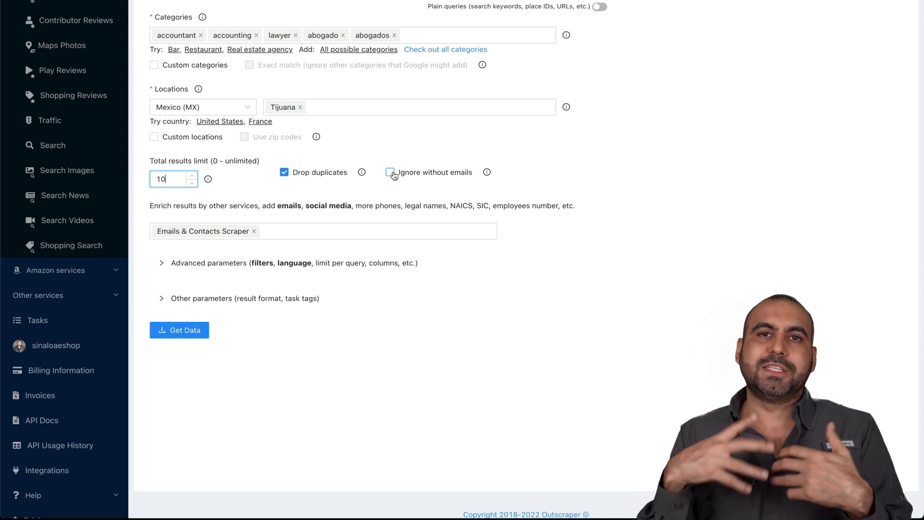
Keep only places with emails, drop duplicate emails, and add Emails & Contacts Scraper enrichment.
{"action": "left_click", "coordinate": [391, 173]}
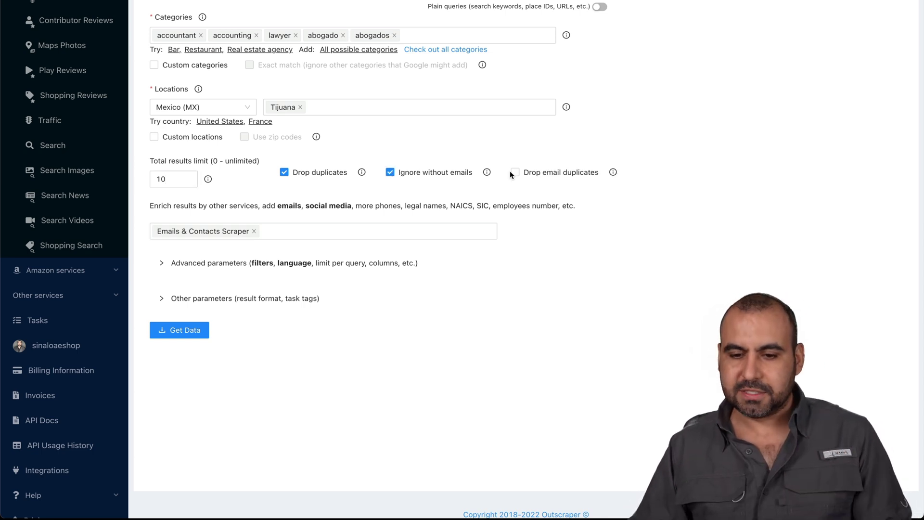
{"action": "left_click", "coordinate": [522, 175]}
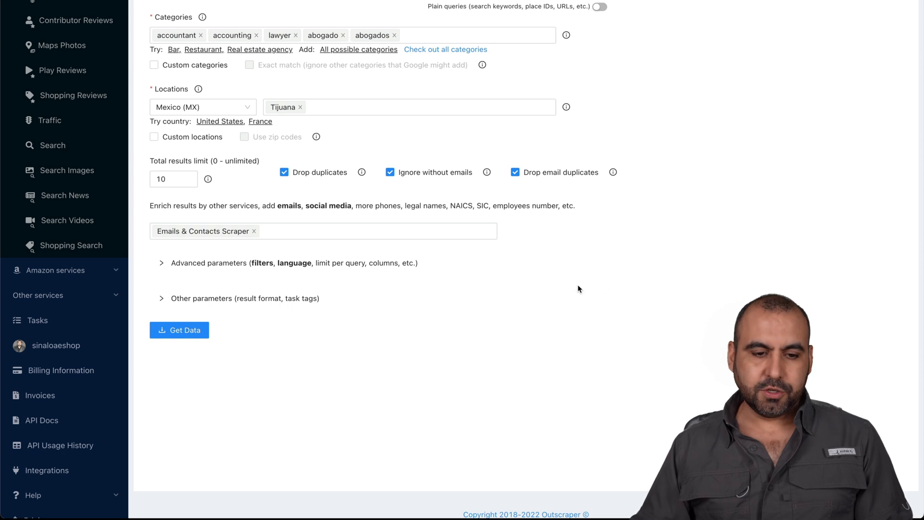
{"action": "left_click", "coordinate": [289, 232]}
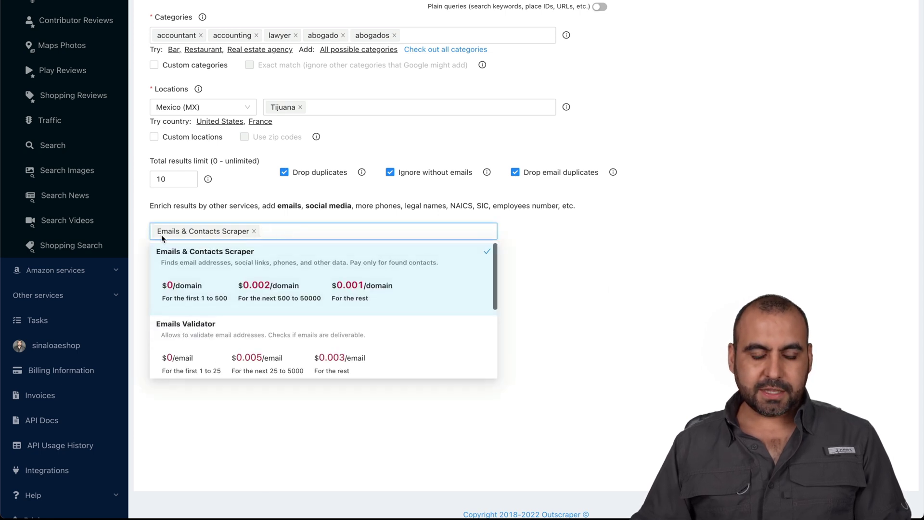
{"action": "key", "text": "Escape"}
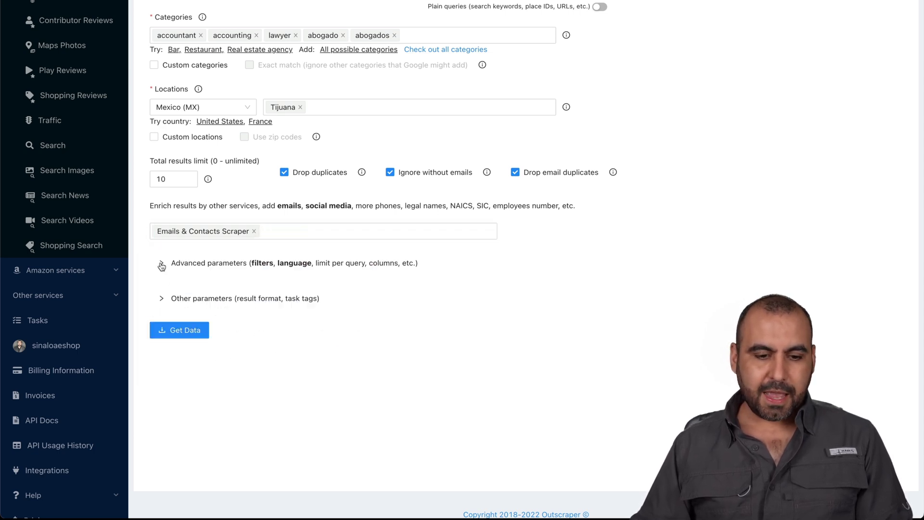
Expand Advanced parameters and review the 500 places-per-query limit and columns option.
{"action": "left_click", "coordinate": [162, 263]}
{"action": "scroll", "coordinate": [375, 291], "scroll_direction": "down", "scroll_amount": 3}
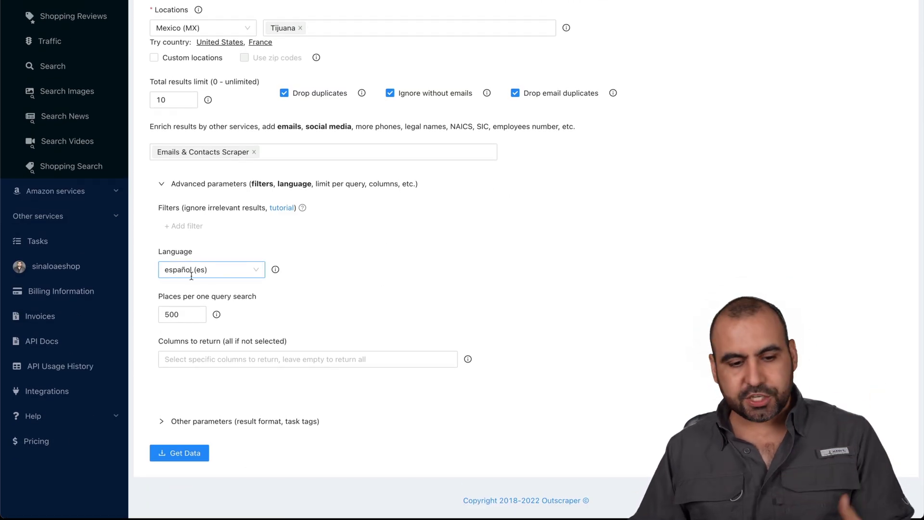
{"action": "left_click", "coordinate": [169, 315]}
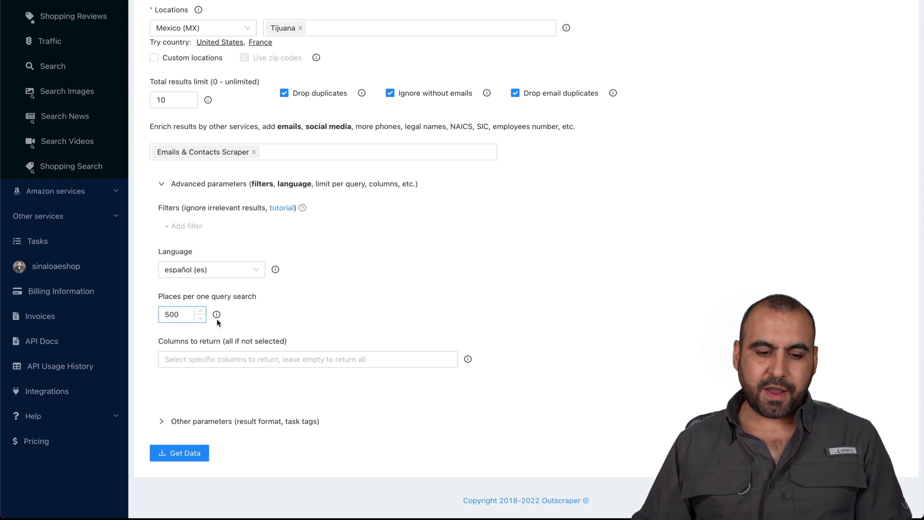
{"action": "left_click", "coordinate": [174, 356]}
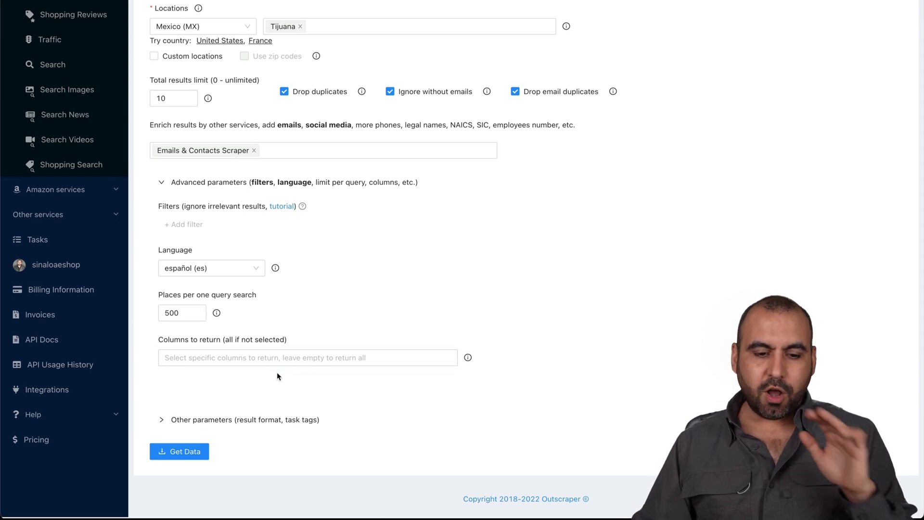
Switch the result extension from XLSX to CSV and begin typing the task tag 'laweyer'.
{"action": "left_click", "coordinate": [335, 425]}
{"action": "scroll", "coordinate": [365, 423], "scroll_direction": "down", "scroll_amount": 2}
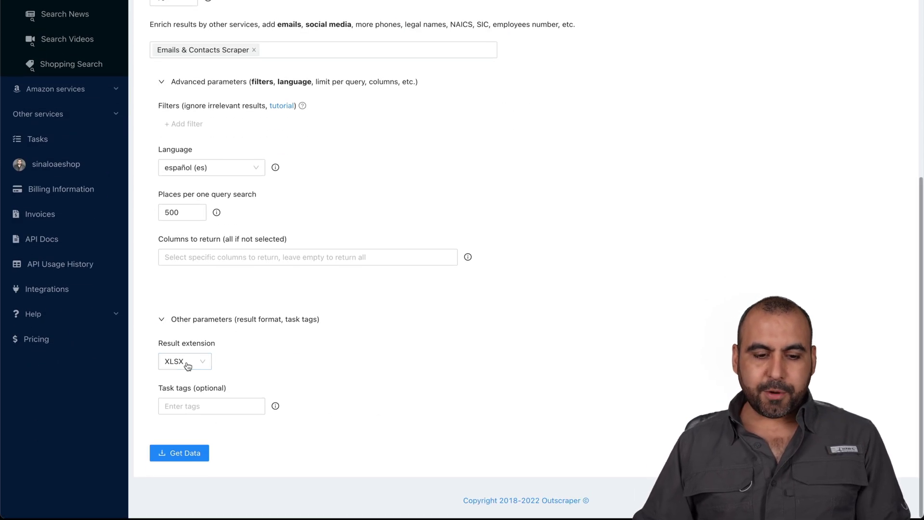
{"action": "left_click", "coordinate": [188, 366]}
{"action": "left_click", "coordinate": [174, 395]}
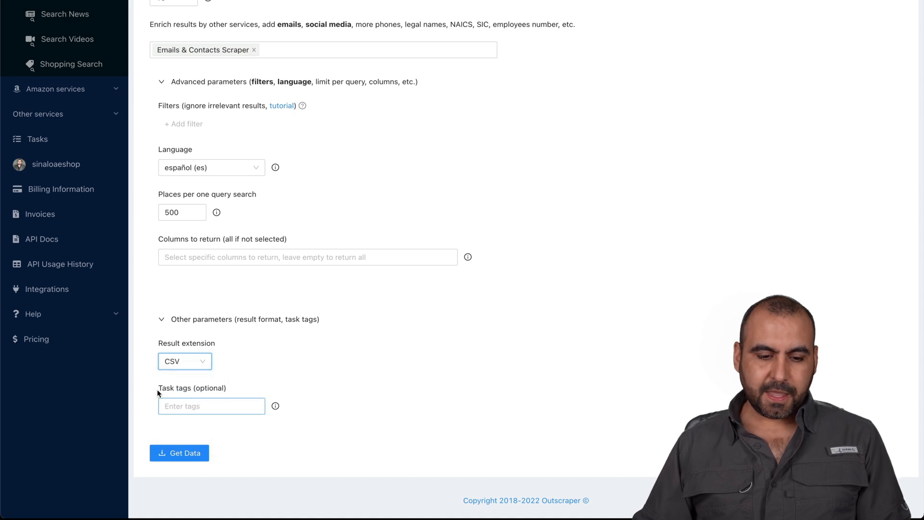
{"action": "left_click", "coordinate": [195, 362]}
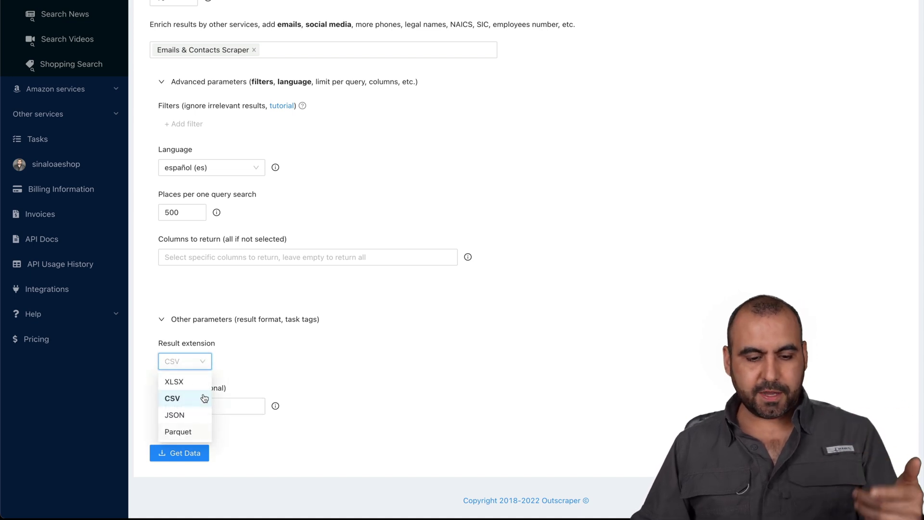
{"action": "left_click", "coordinate": [282, 376]}
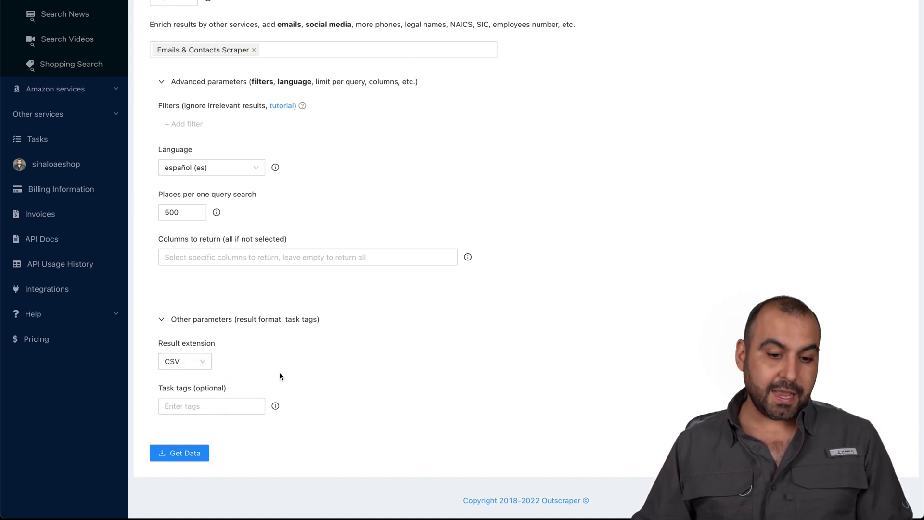
{"action": "left_click", "coordinate": [174, 411]}
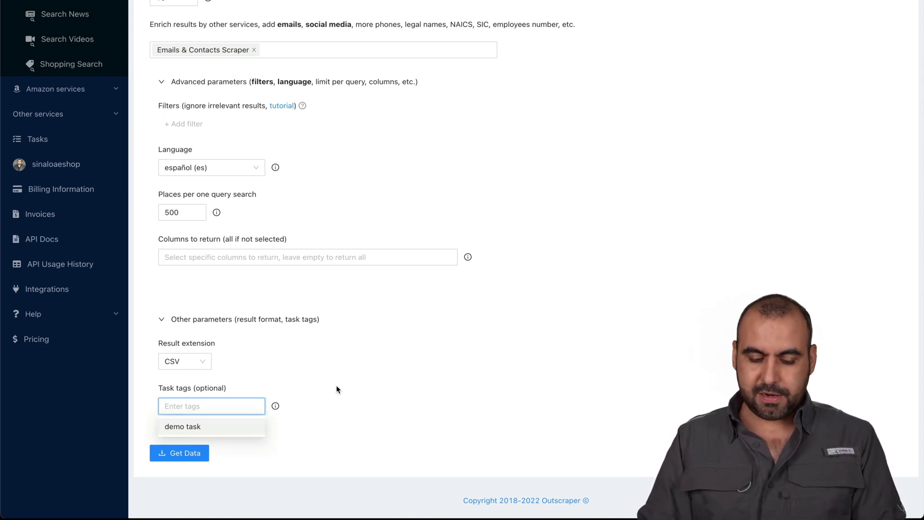
{"action": "type", "text": "laweyer"}
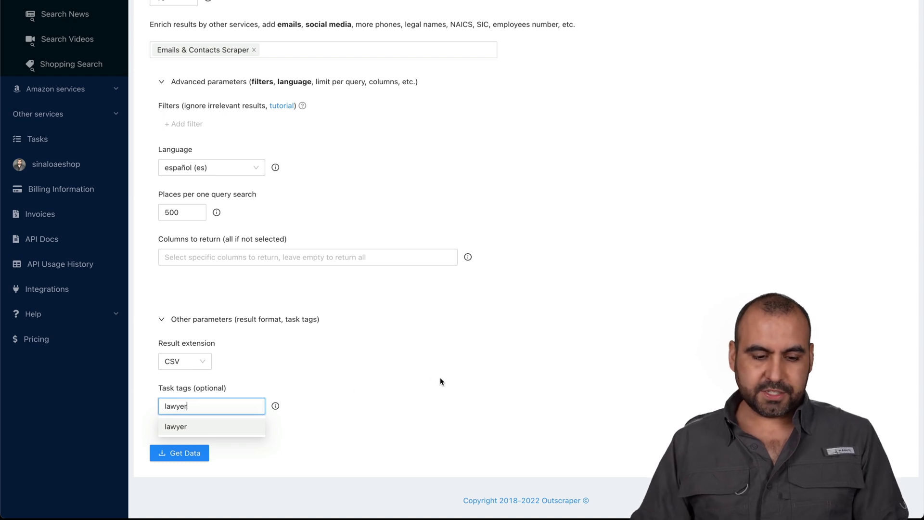
Add the lawyer tag and submit the five Tijuana queries with Get Data and Confirm.
{"action": "key", "text": "Return"}
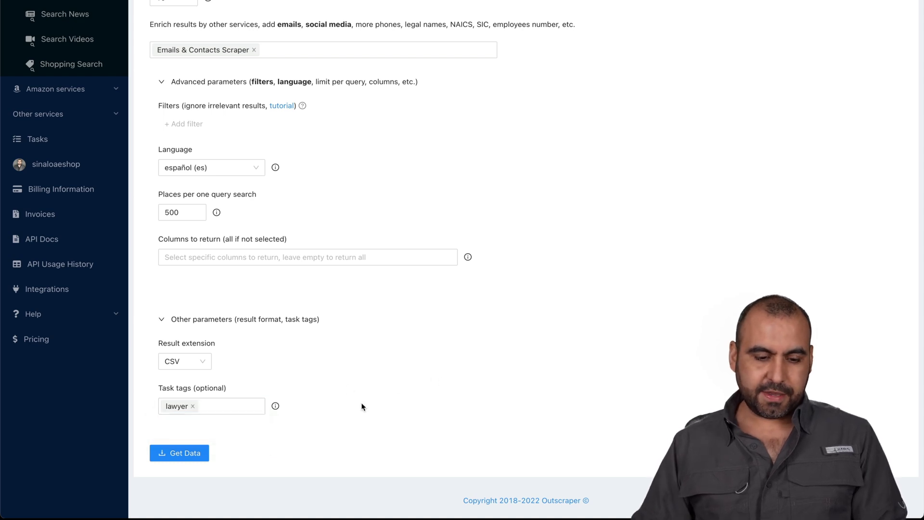
{"action": "left_click", "coordinate": [188, 458]}
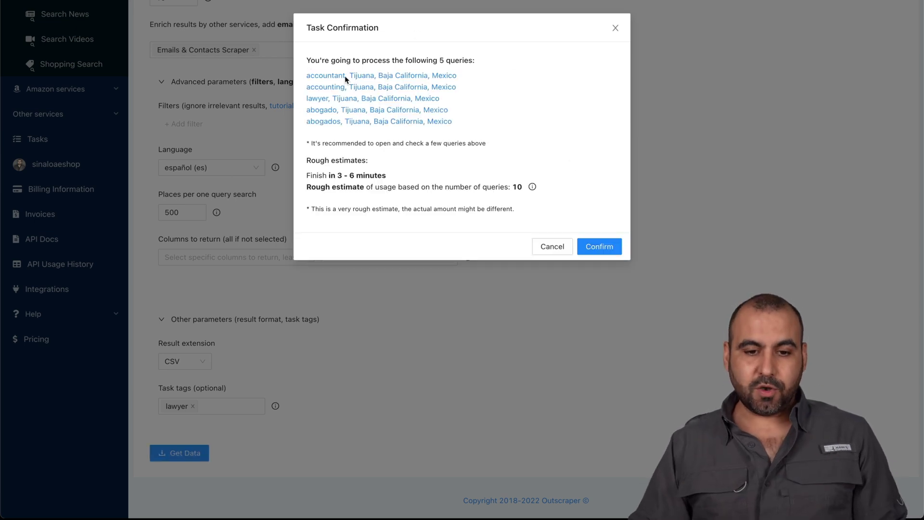
{"action": "left_click", "coordinate": [620, 248]}
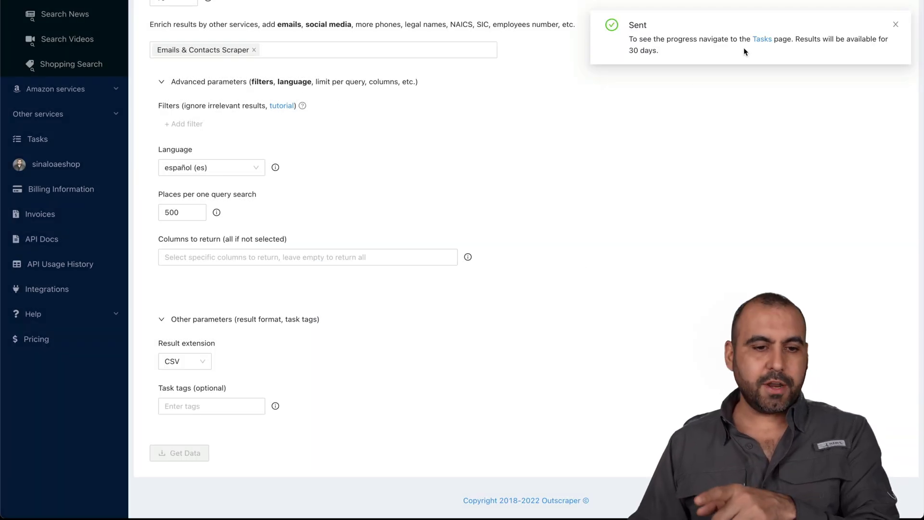
Go to Tasks, dismiss the Sent notification, and download the Google Maps Data [7] results.
{"action": "left_click", "coordinate": [37, 139]}
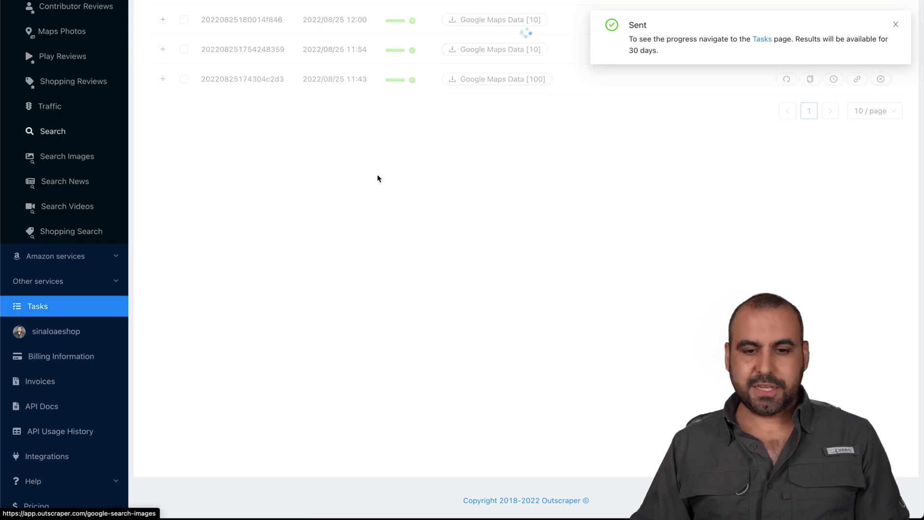
{"action": "scroll", "coordinate": [378, 178], "scroll_direction": "up", "scroll_amount": 3}
{"action": "mouse_move", "coordinate": [392, 101]}
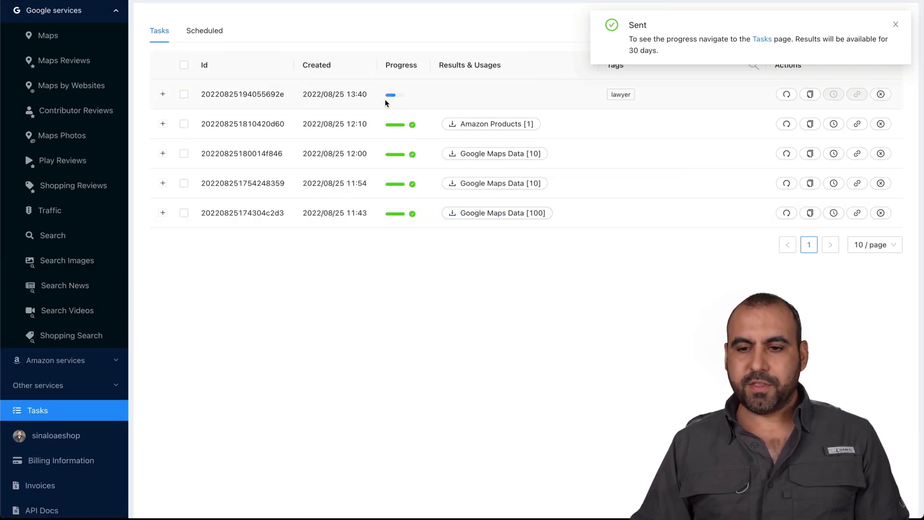
{"action": "left_click", "coordinate": [896, 24]}
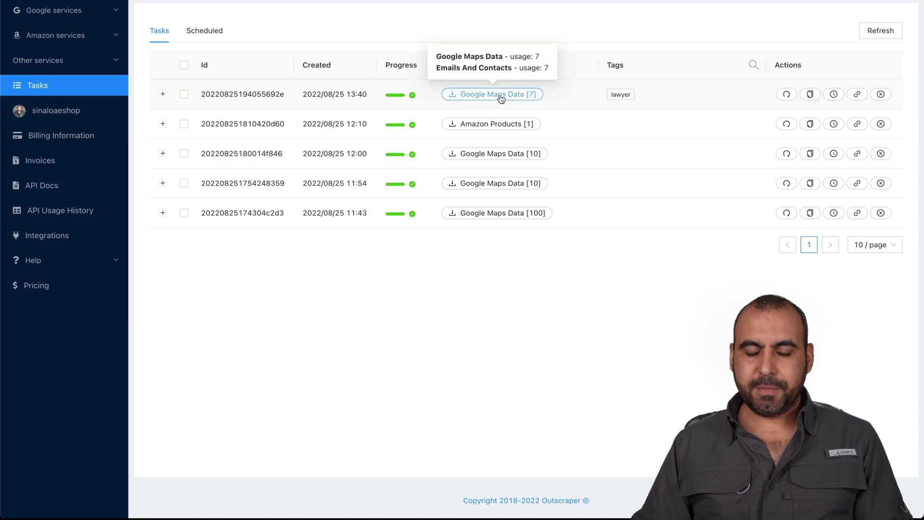
{"action": "left_click", "coordinate": [501, 96]}
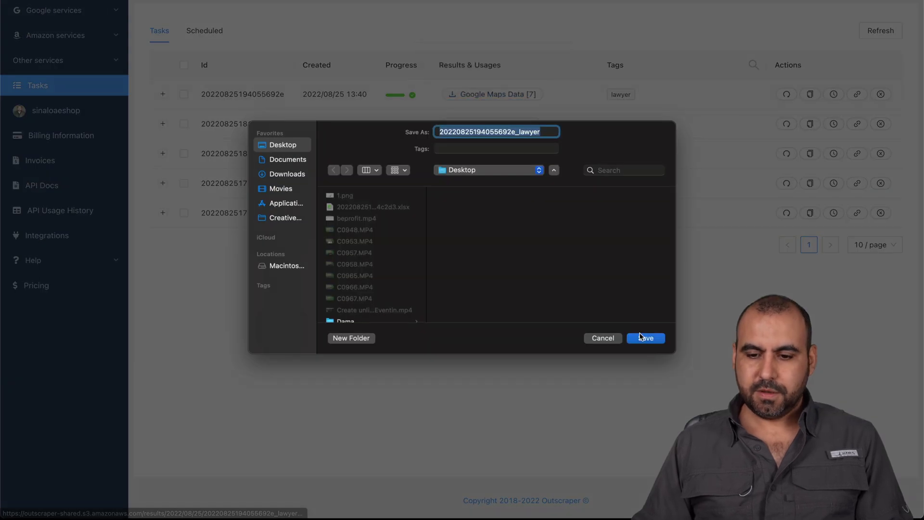
Save the results CSV to the Desktop, review its email_1 and email_2 columns in Numbers, then close it.
{"action": "left_click", "coordinate": [646, 337]}
{"action": "left_click", "coordinate": [66, 504]}
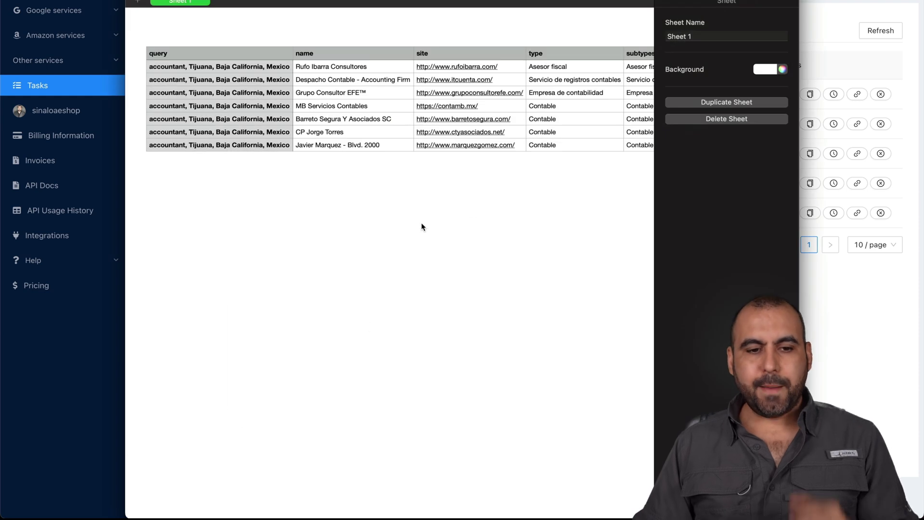
{"action": "scroll", "coordinate": [408, 184], "scroll_direction": "right", "scroll_amount": 2}
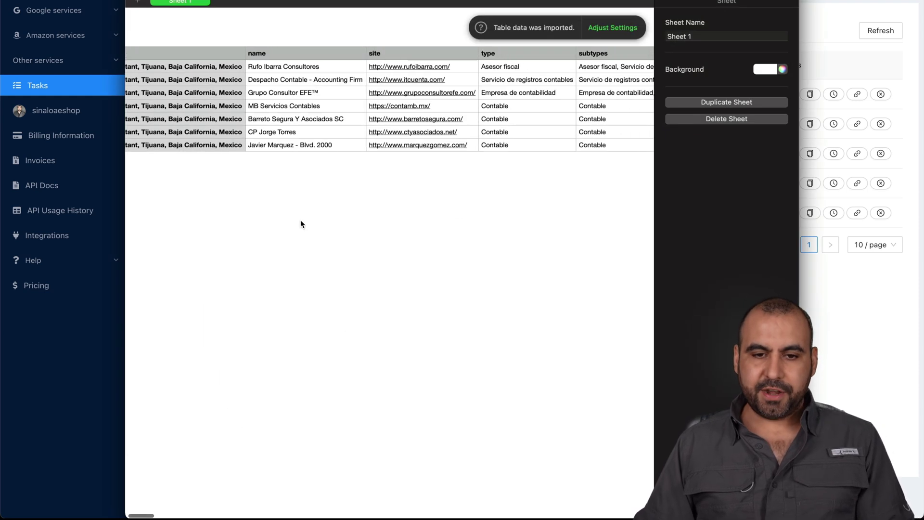
{"action": "scroll", "coordinate": [397, 180], "scroll_direction": "right", "scroll_amount": 6}
{"action": "scroll", "coordinate": [397, 184], "scroll_direction": "right", "scroll_amount": 1}
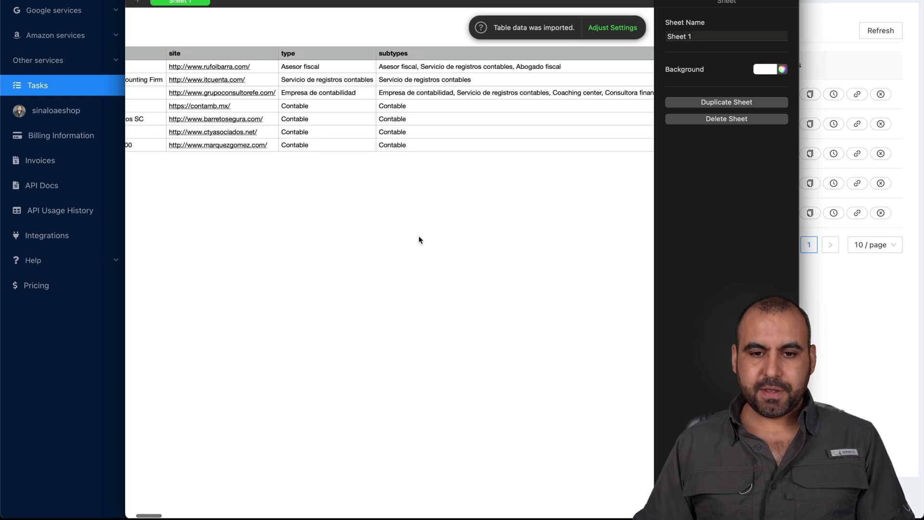
{"action": "scroll", "coordinate": [295, 128], "scroll_direction": "right", "scroll_amount": 10}
{"action": "scroll", "coordinate": [412, 177], "scroll_direction": "right", "scroll_amount": 10}
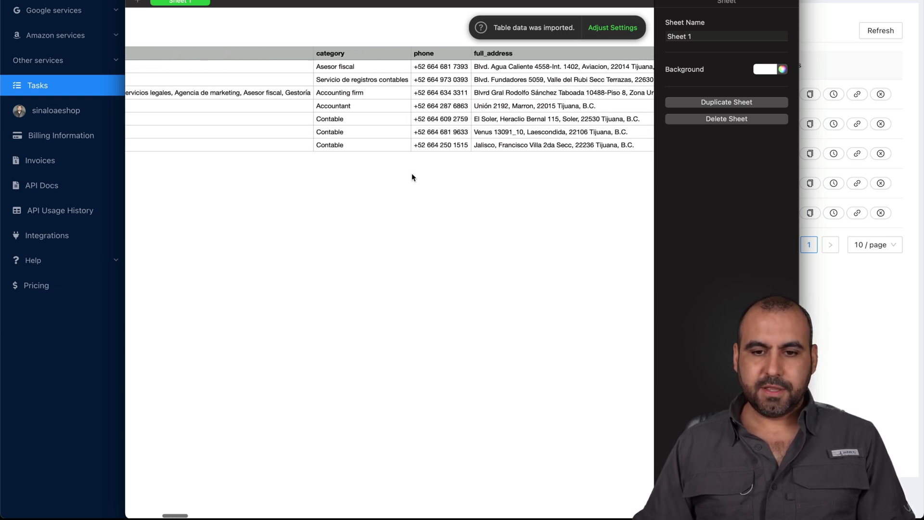
{"action": "scroll", "coordinate": [429, 182], "scroll_direction": "right", "scroll_amount": 10}
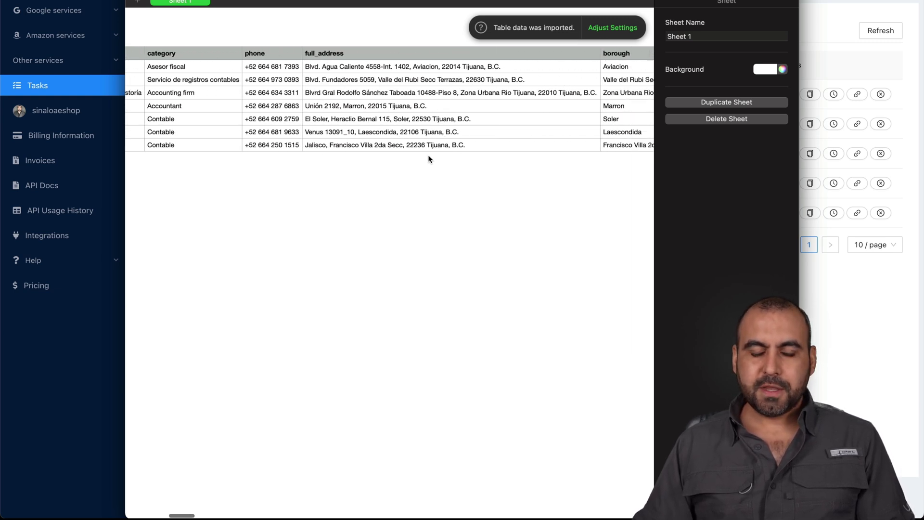
{"action": "scroll", "coordinate": [444, 162], "scroll_direction": "right", "scroll_amount": 10}
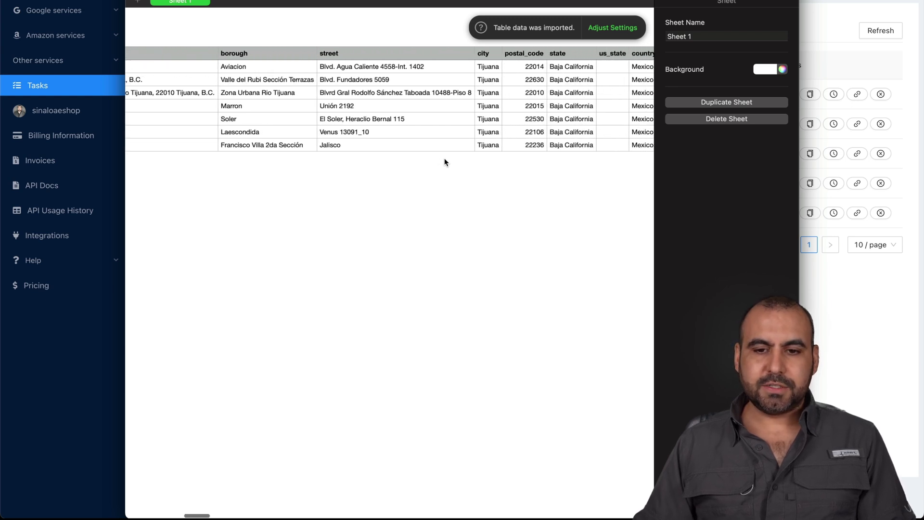
{"action": "scroll", "coordinate": [444, 162], "scroll_direction": "right", "scroll_amount": 10}
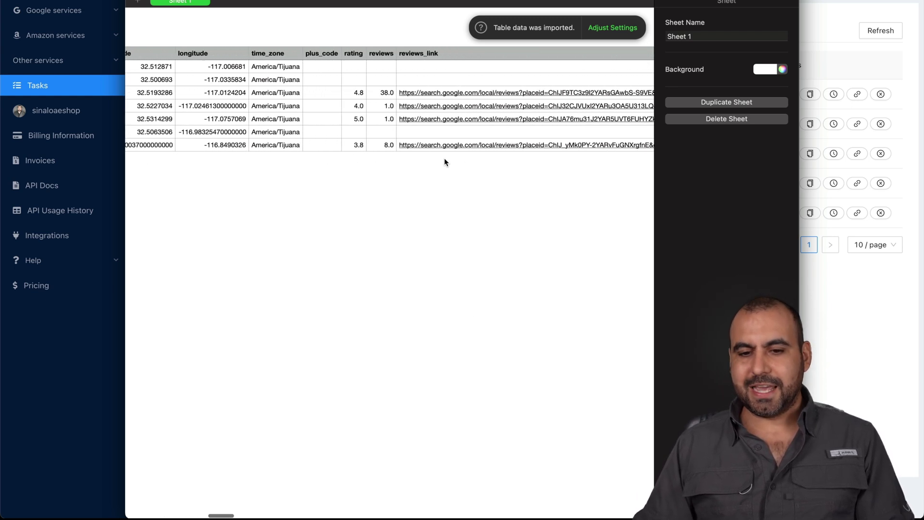
{"action": "scroll", "coordinate": [443, 162], "scroll_direction": "right", "scroll_amount": 10}
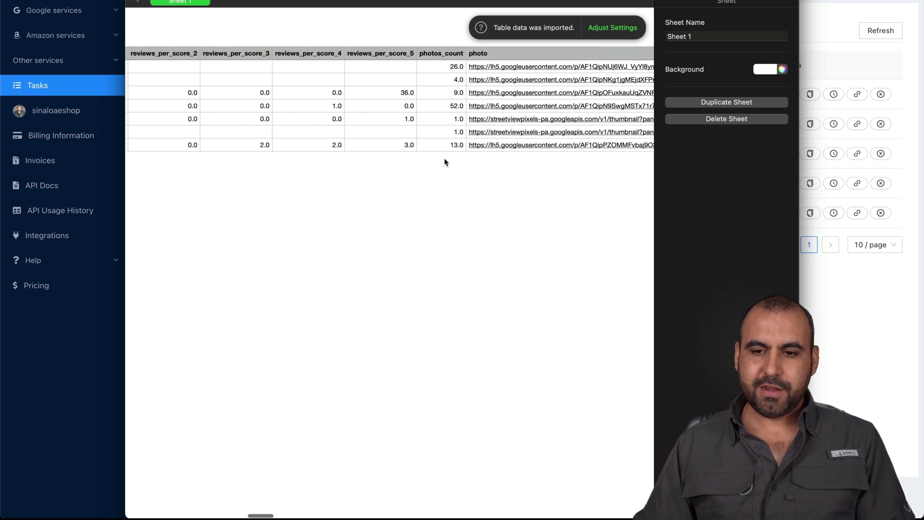
{"action": "scroll", "coordinate": [444, 162], "scroll_direction": "right", "scroll_amount": 10}
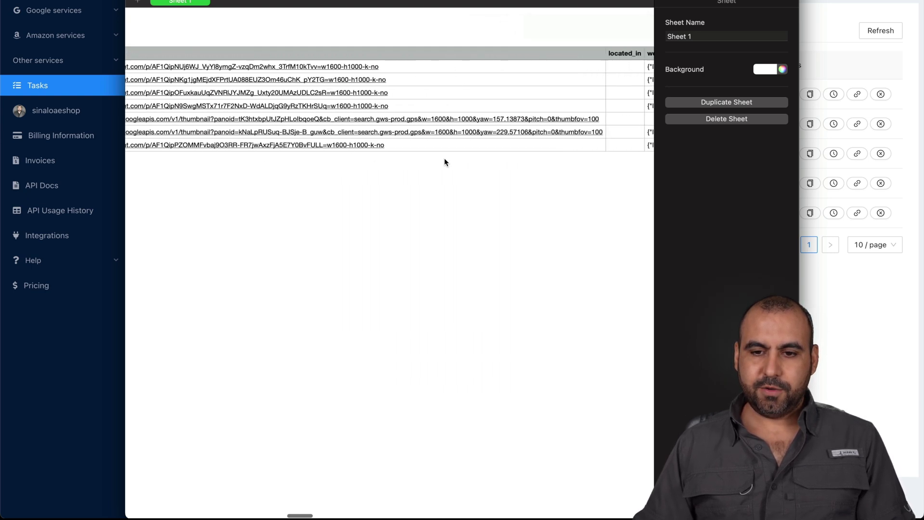
{"action": "scroll", "coordinate": [444, 162], "scroll_direction": "right", "scroll_amount": 10}
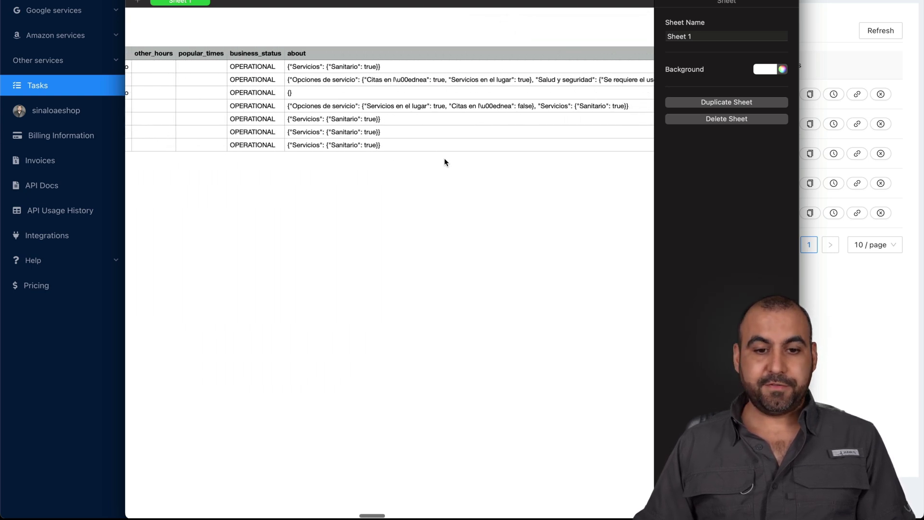
{"action": "scroll", "coordinate": [444, 163], "scroll_direction": "right", "scroll_amount": 10}
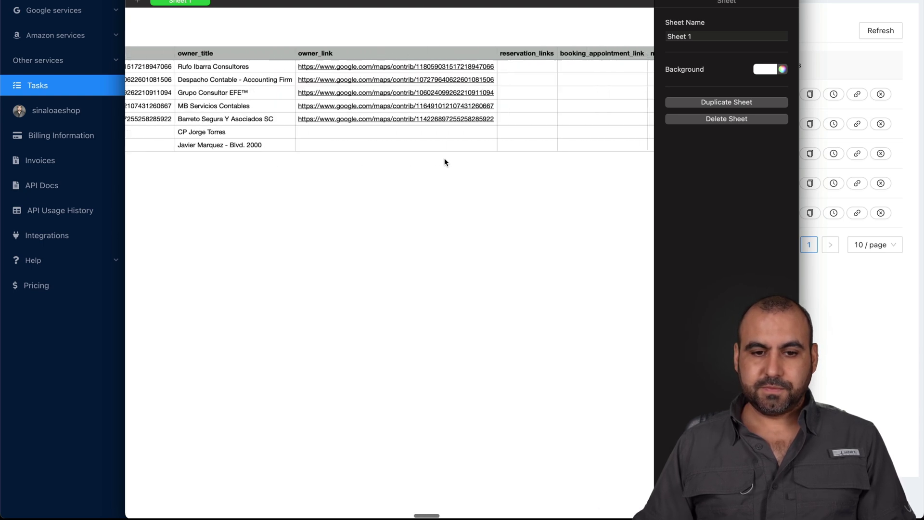
{"action": "scroll", "coordinate": [443, 159], "scroll_direction": "left", "scroll_amount": 3}
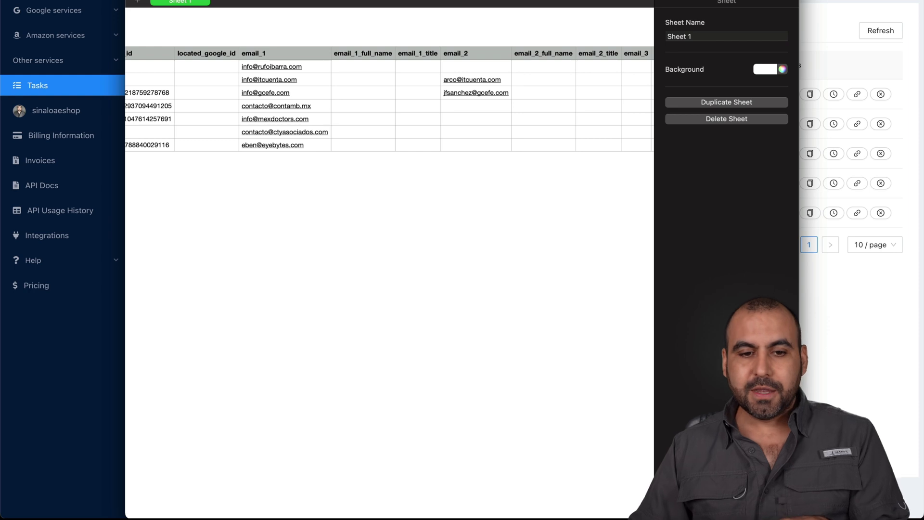
{"action": "key", "text": "Escape"}
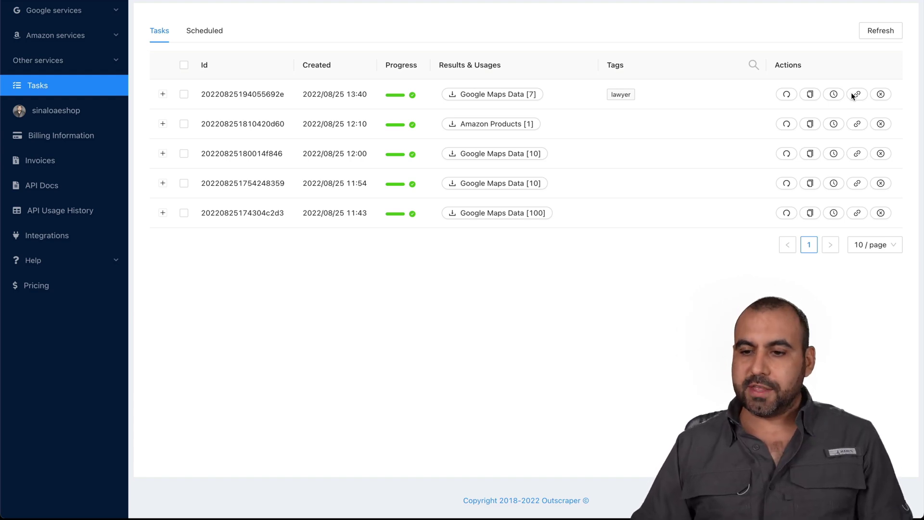
Copy the Amazon Products task's public link, open it privately, and save and open its result file.
{"action": "left_click", "coordinate": [859, 125]}
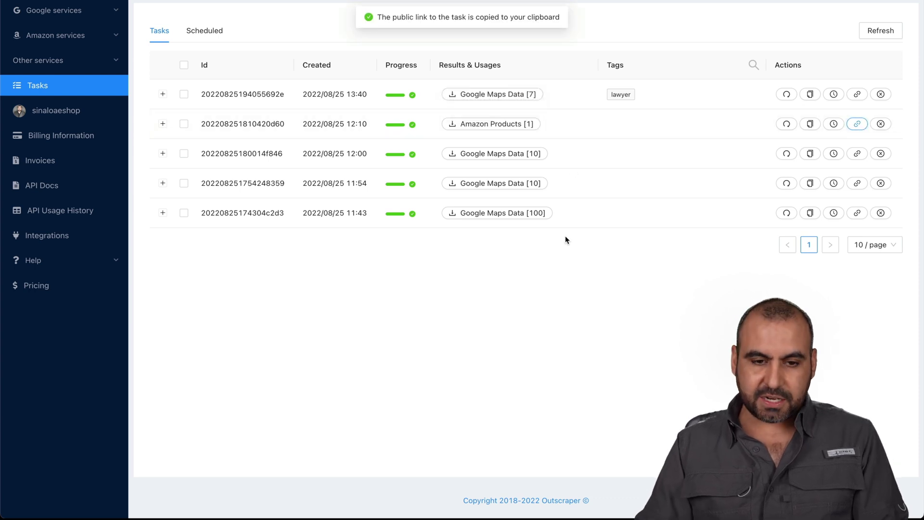
{"action": "key", "text": "super+shift+n"}
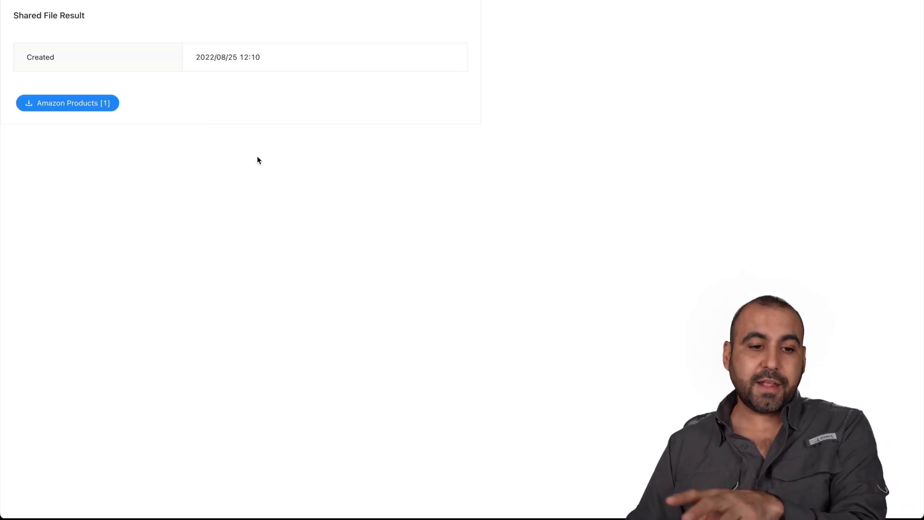
{"action": "left_click", "coordinate": [90, 103]}
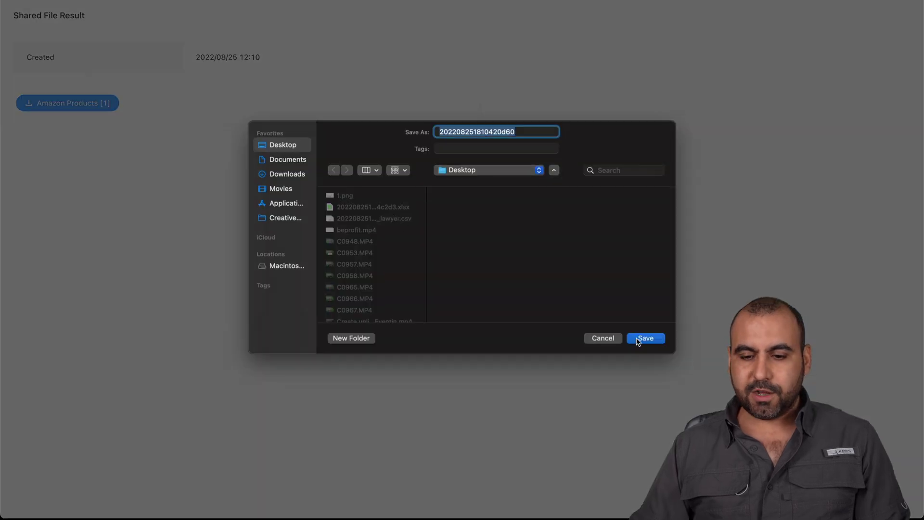
{"action": "left_click", "coordinate": [636, 337]}
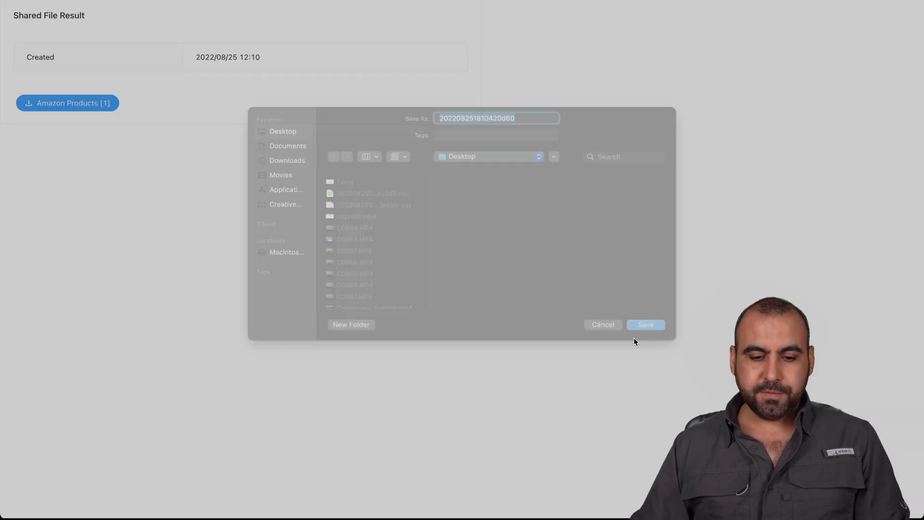
{"action": "left_click", "coordinate": [65, 493]}
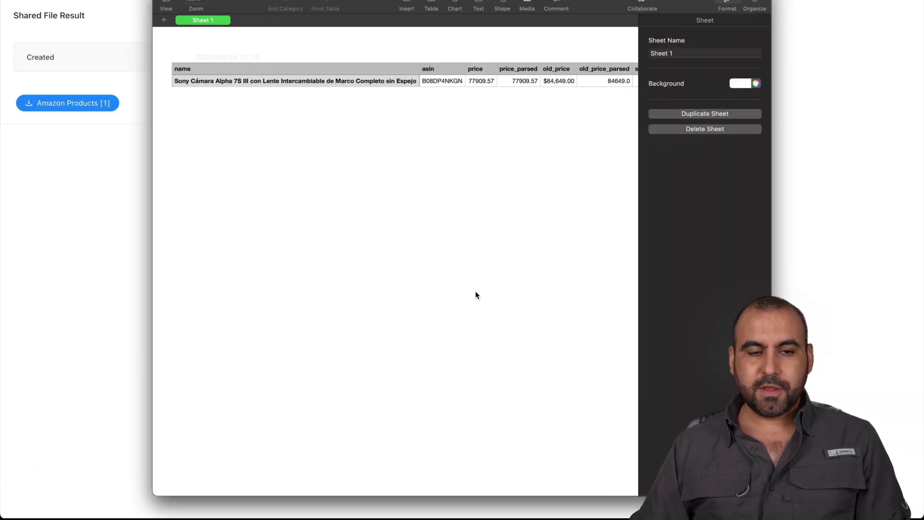
Scroll right across the Amazon product row to review its price, availability and merchant columns.
{"action": "scroll", "coordinate": [268, 76], "scroll_direction": "right", "scroll_amount": 2}
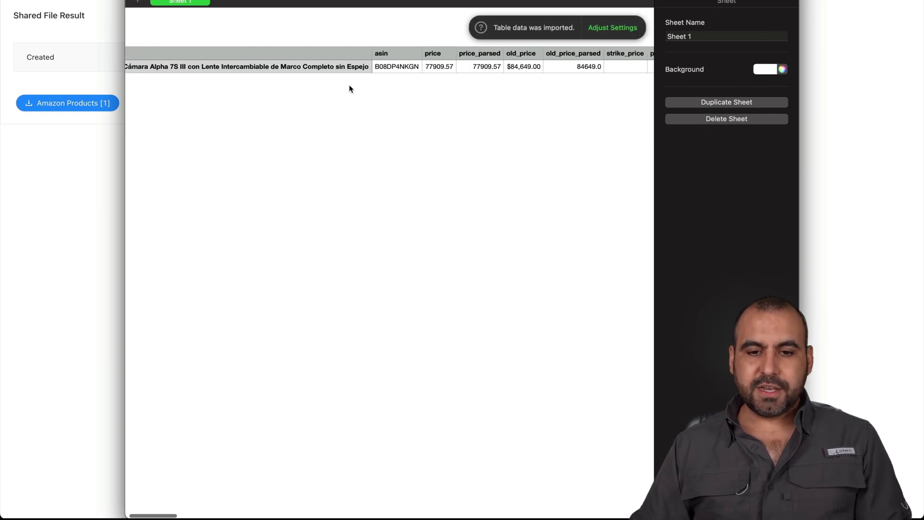
{"action": "scroll", "coordinate": [298, 88], "scroll_direction": "right", "scroll_amount": 3}
{"action": "scroll", "coordinate": [248, 95], "scroll_direction": "right", "scroll_amount": 3}
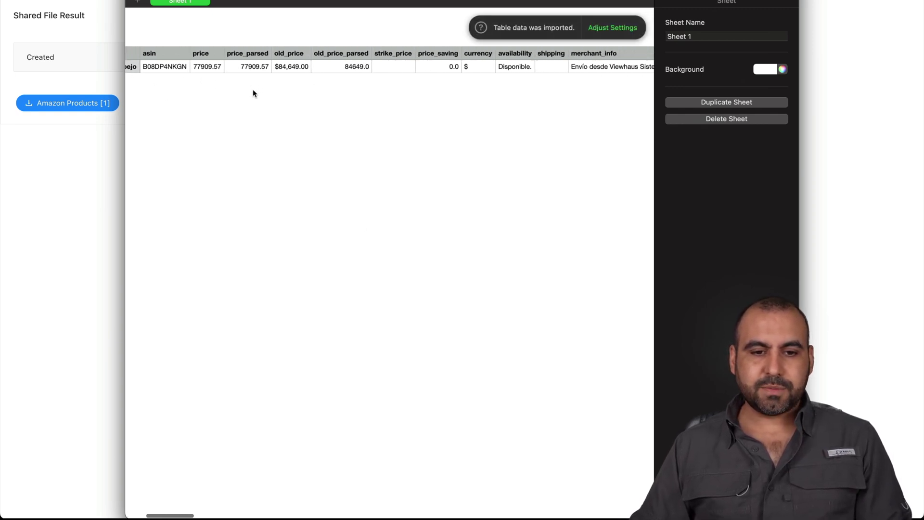
{"action": "scroll", "coordinate": [241, 86], "scroll_direction": "right", "scroll_amount": 10}
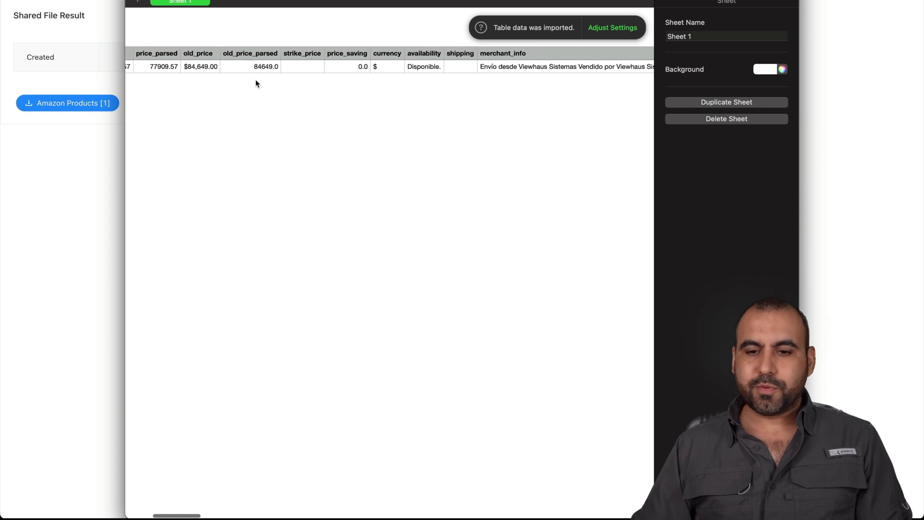
{"action": "scroll", "coordinate": [256, 83], "scroll_direction": "right", "scroll_amount": 10}
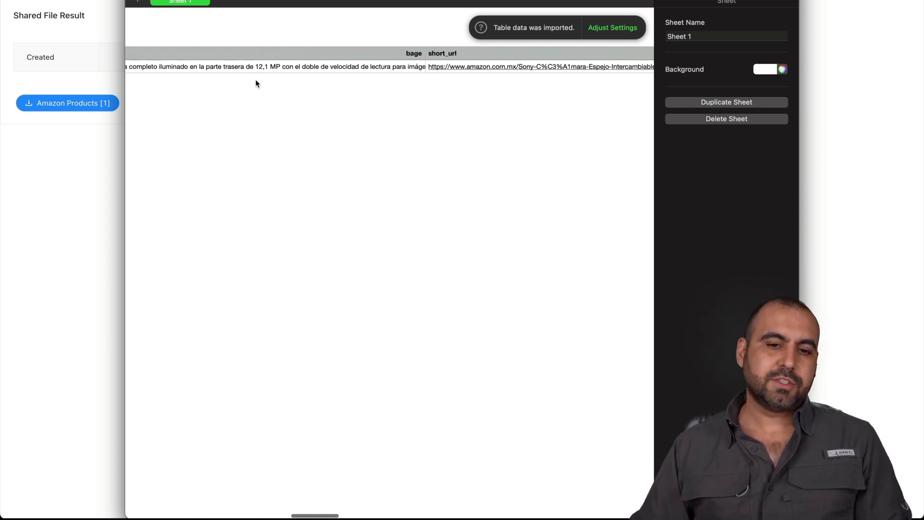
{"action": "scroll", "coordinate": [256, 84], "scroll_direction": "right", "scroll_amount": 4}
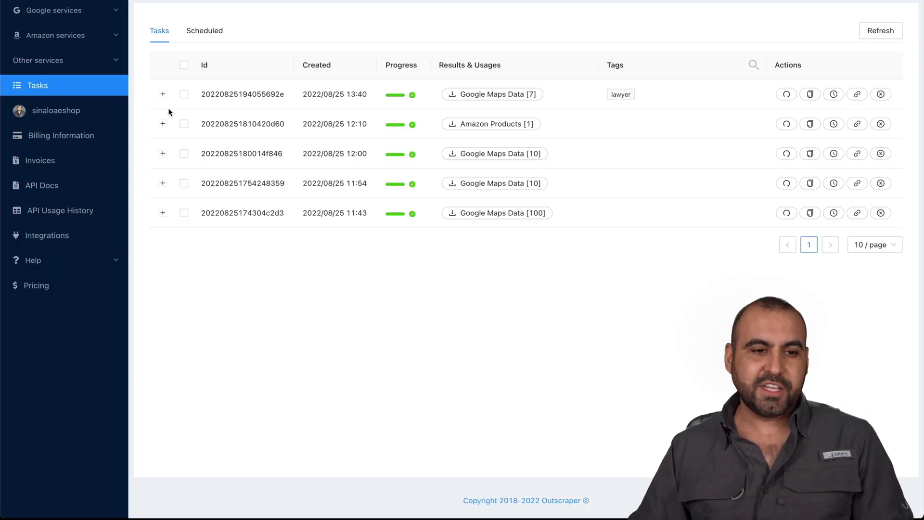
Expand the Amazon services and Google services lists in the sidebar, then go to Integrations.
{"action": "left_click", "coordinate": [75, 38]}
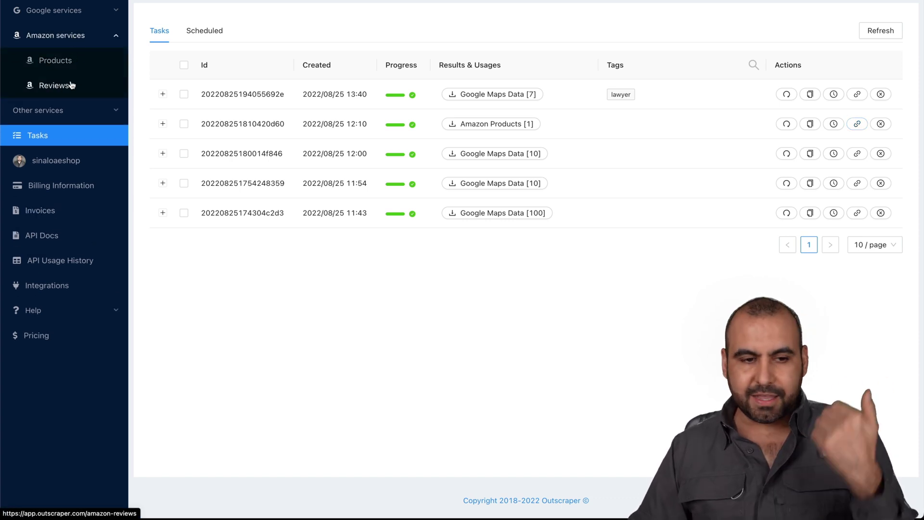
{"action": "left_click", "coordinate": [70, 11]}
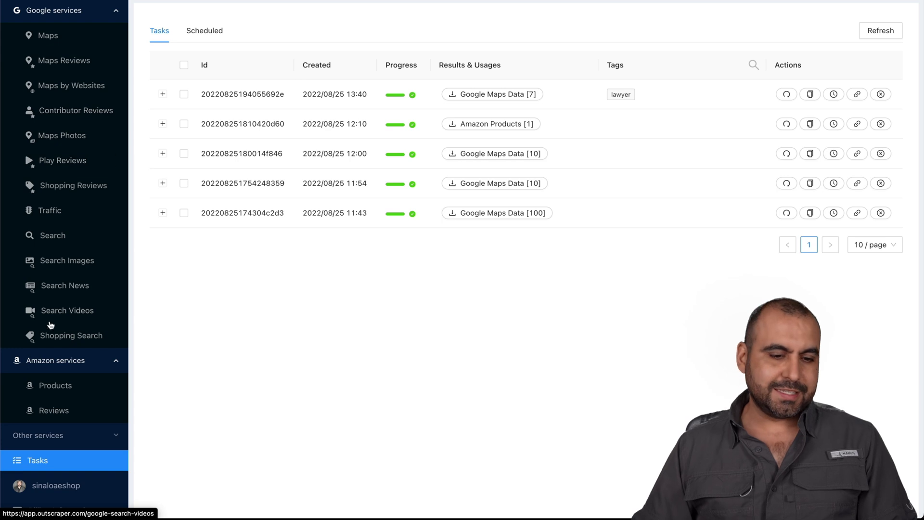
{"action": "scroll", "coordinate": [58, 347], "scroll_direction": "down", "scroll_amount": 4}
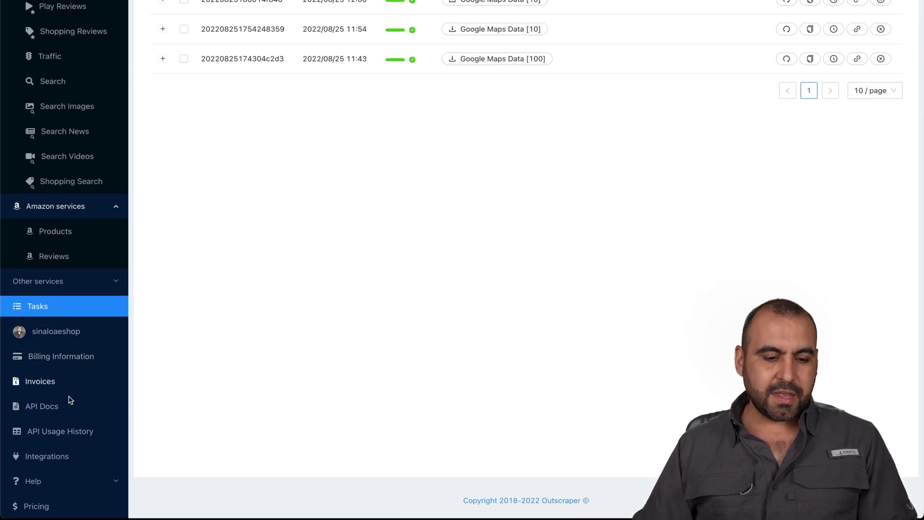
{"action": "left_click", "coordinate": [61, 458]}
Scroll back up the Integrations page to review the Zapier and HubSpot connections.
{"action": "scroll", "coordinate": [359, 331], "scroll_direction": "up", "scroll_amount": 3}
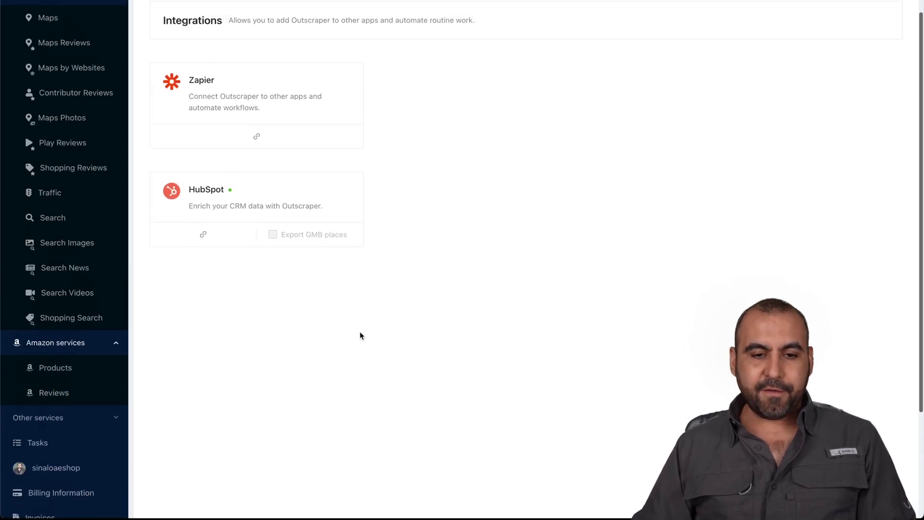